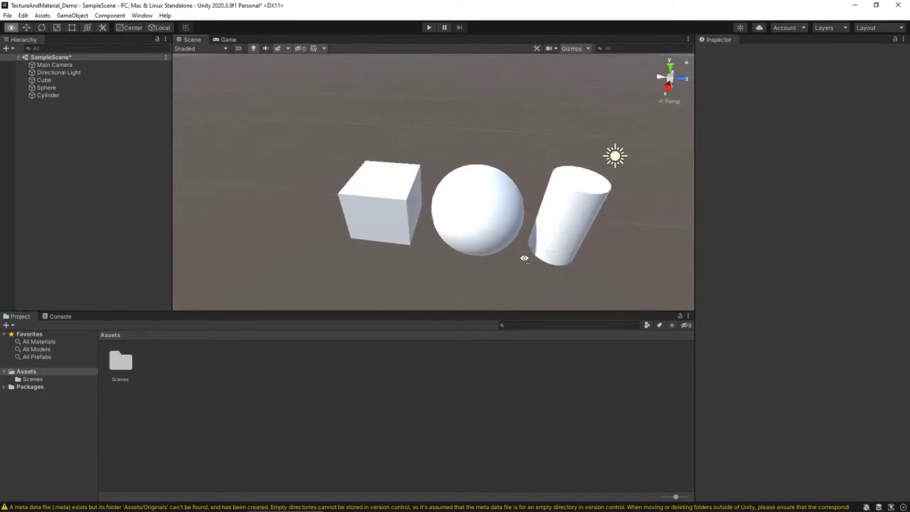
Step: Create a folder named Materials inside the project's Assets folder
{"action": "key", "text": "w"}
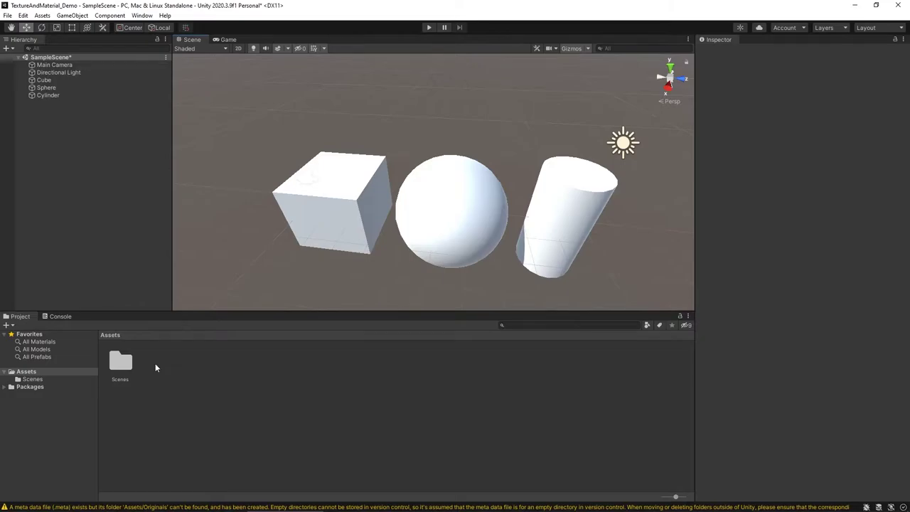
{"action": "right_click", "coordinate": [155, 367]}
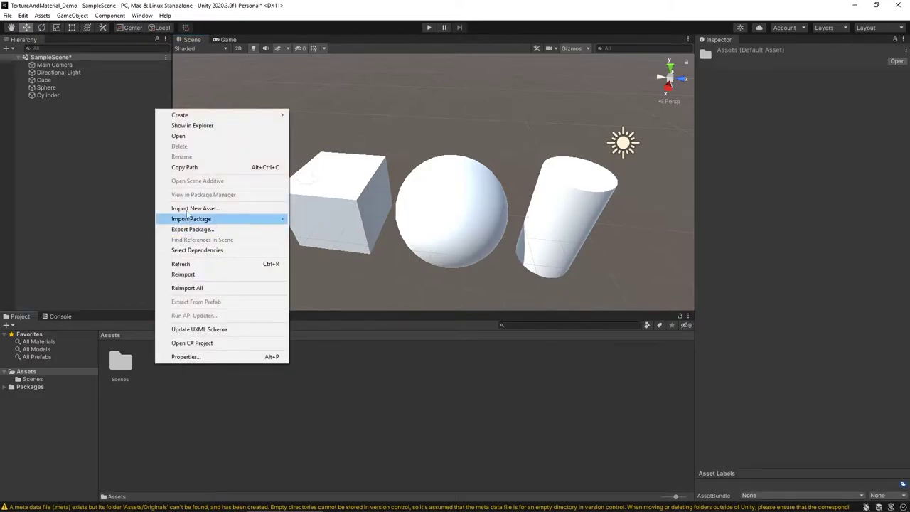
{"action": "mouse_move", "coordinate": [266, 115]}
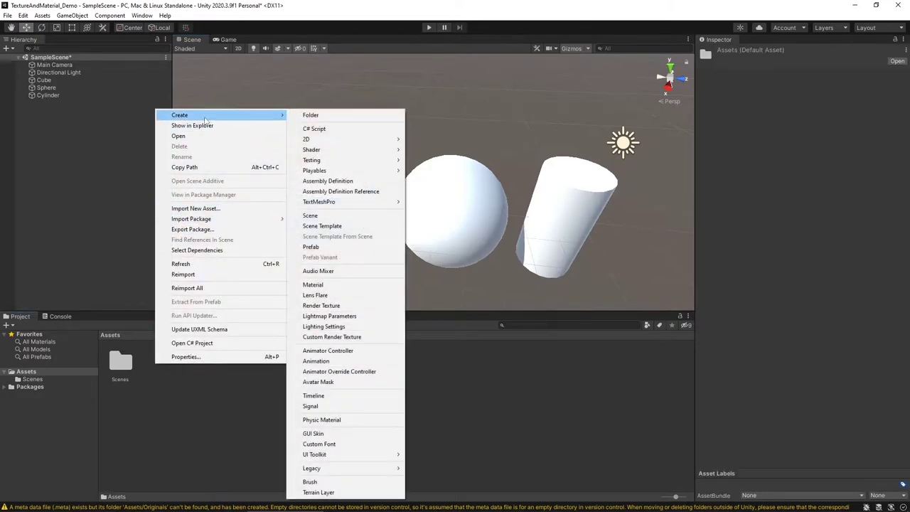
{"action": "left_click", "coordinate": [308, 116]}
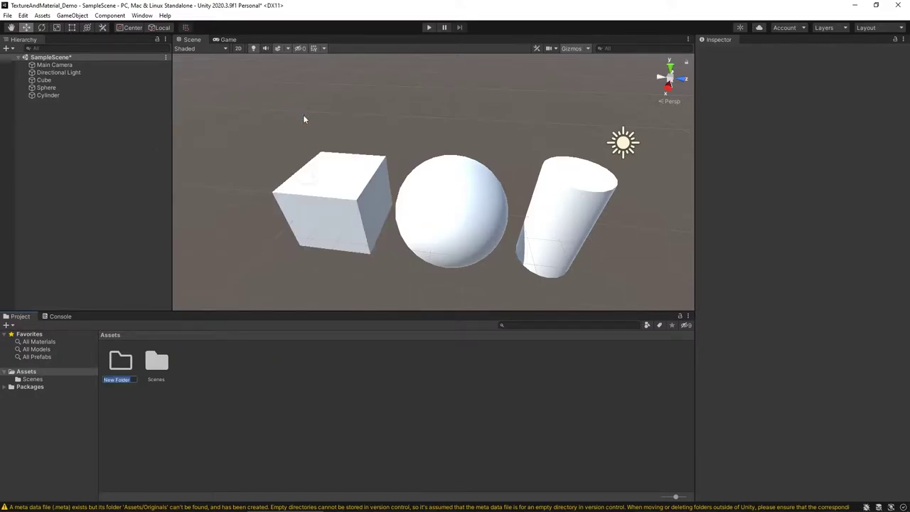
{"action": "type", "text": "Materials"}
{"action": "key", "text": "Return"}
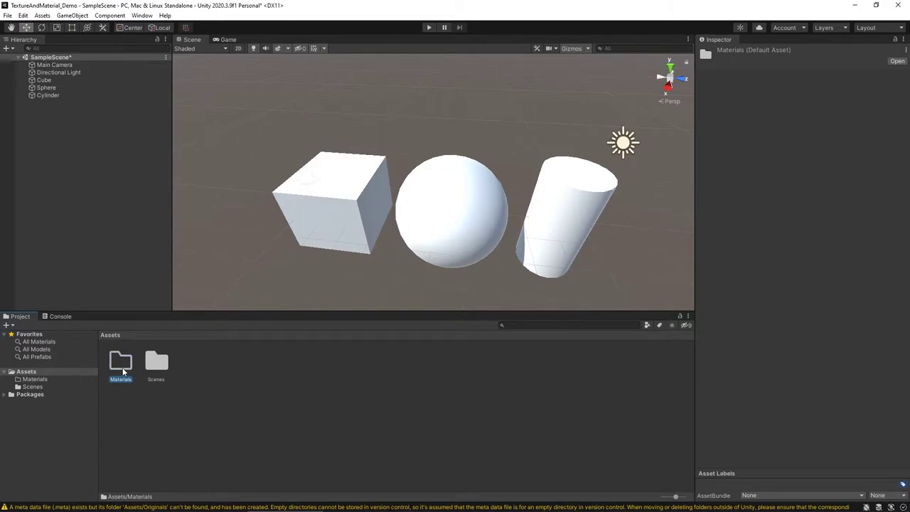
Step: Create a second folder named Textures alongside Materials in the Assets folder
{"action": "right_click", "coordinate": [194, 370]}
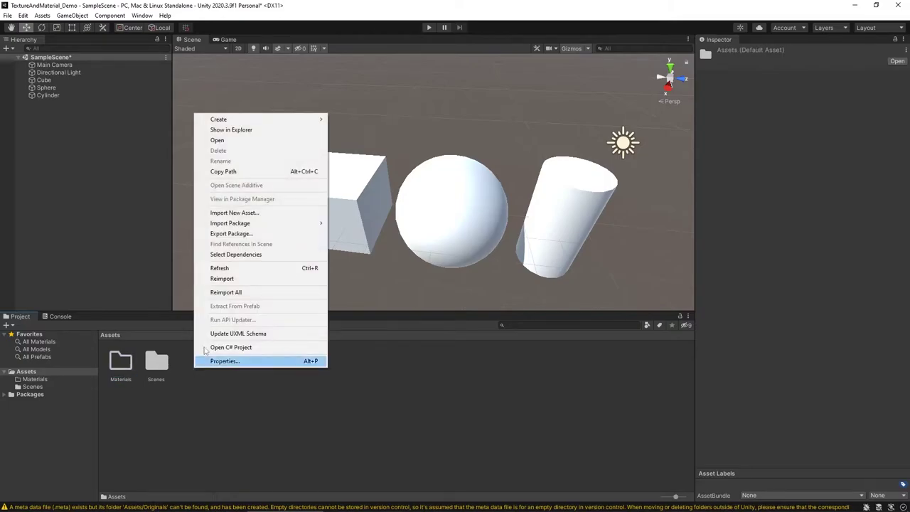
{"action": "mouse_move", "coordinate": [242, 119]}
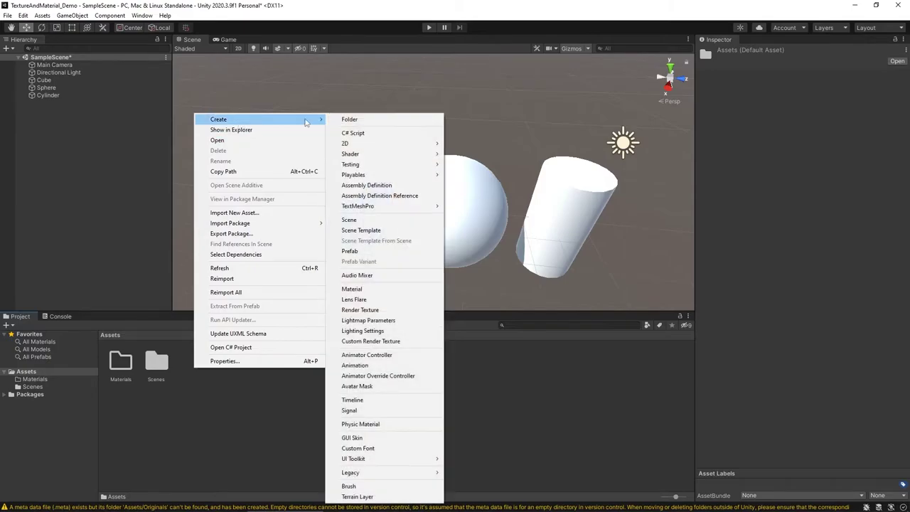
{"action": "left_click", "coordinate": [349, 119]}
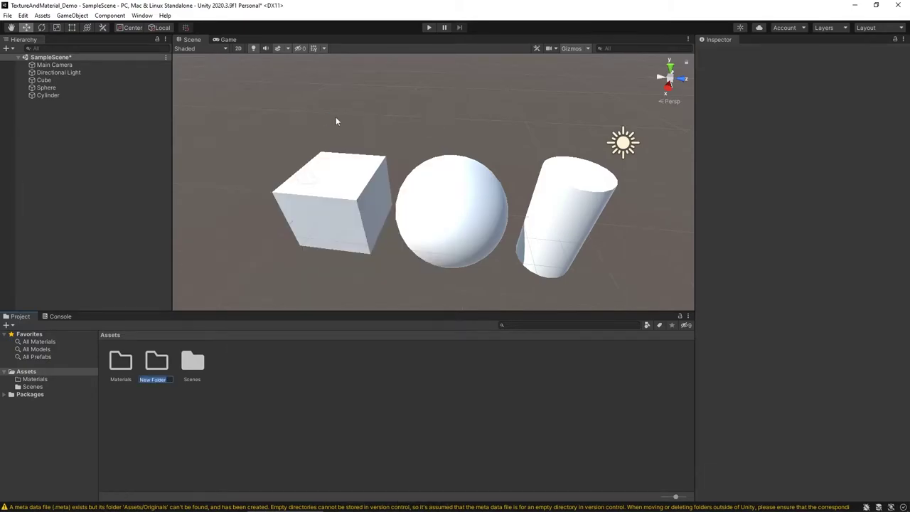
{"action": "type", "text": "Textures"}
{"action": "key", "text": "Return"}
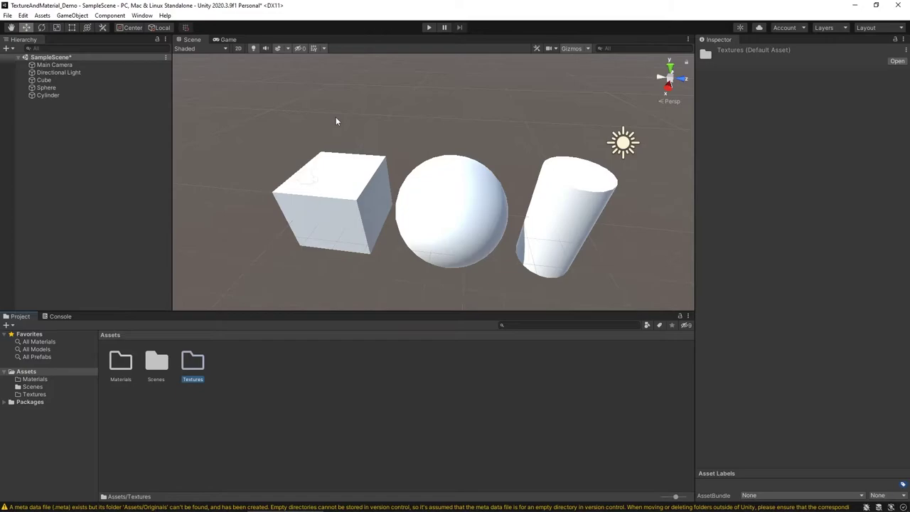
Step: Switch to the desktop and File Explorer, and copy the grass and stones images into the project's Assets/Textures folder
{"action": "left_click", "coordinate": [855, 5]}
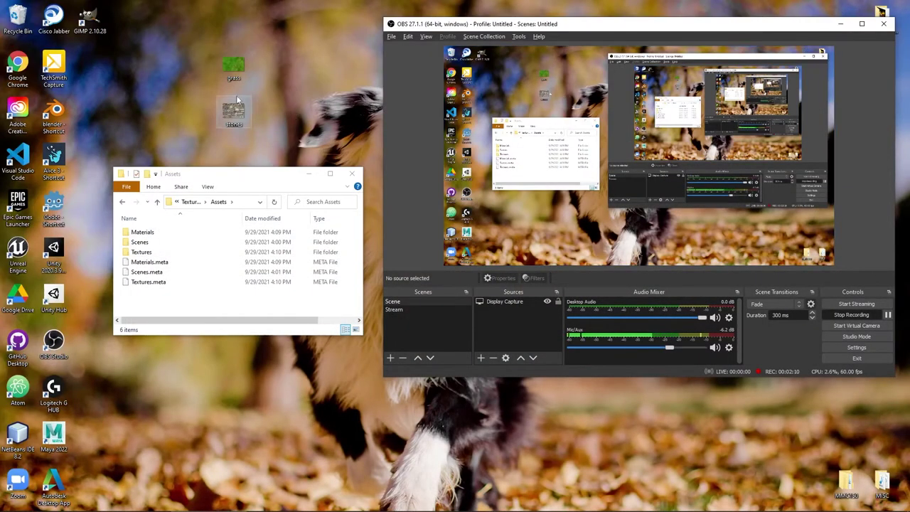
{"action": "left_click_drag", "start_coordinate": [242, 76], "coordinate": [235, 118]}
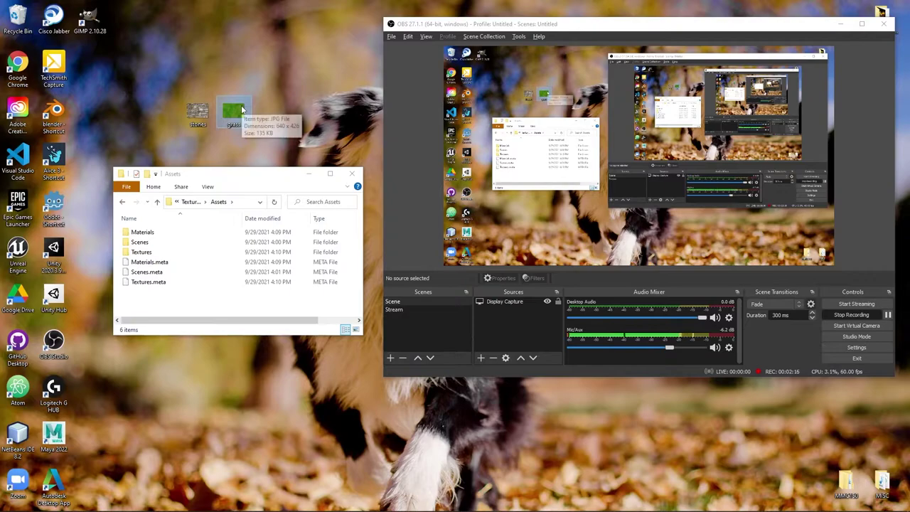
{"action": "left_click", "coordinate": [189, 201]}
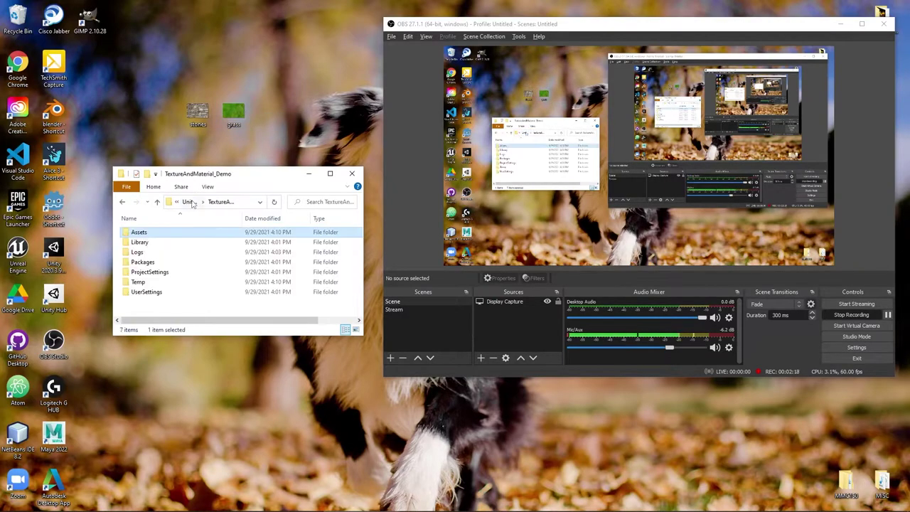
{"action": "double_click", "coordinate": [128, 234]}
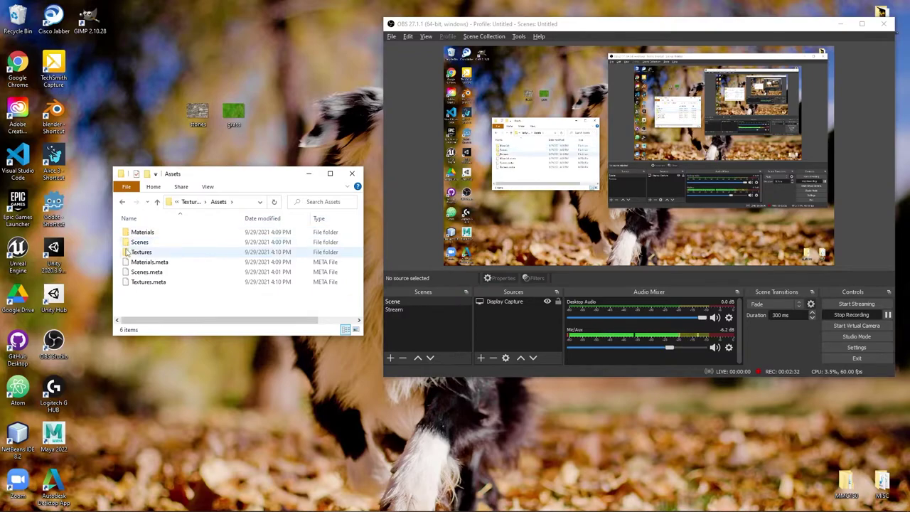
{"action": "double_click", "coordinate": [135, 252]}
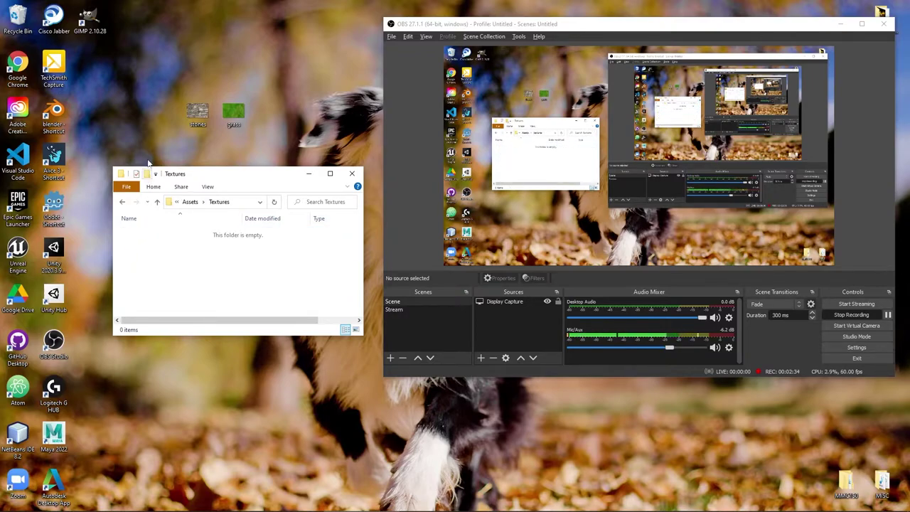
{"action": "left_click_drag", "start_coordinate": [161, 89], "coordinate": [252, 121]}
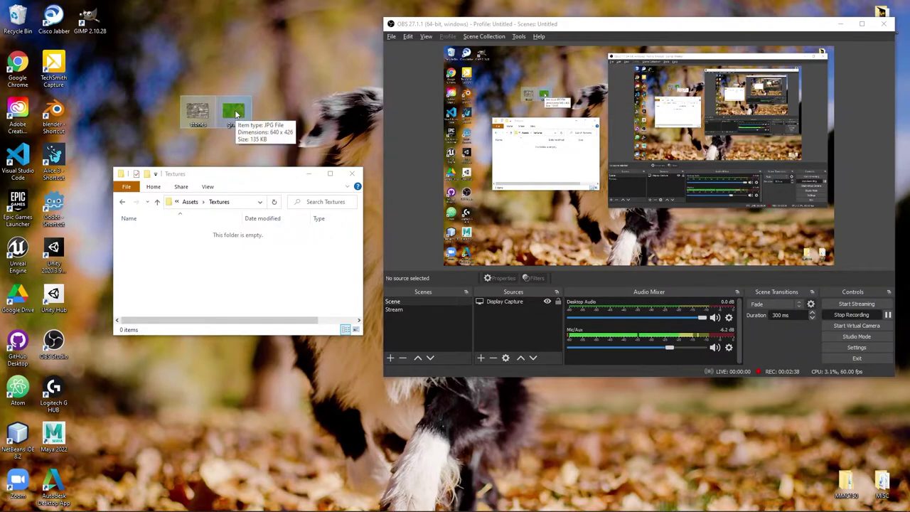
{"action": "left_click_drag", "start_coordinate": [237, 114], "coordinate": [222, 246]}
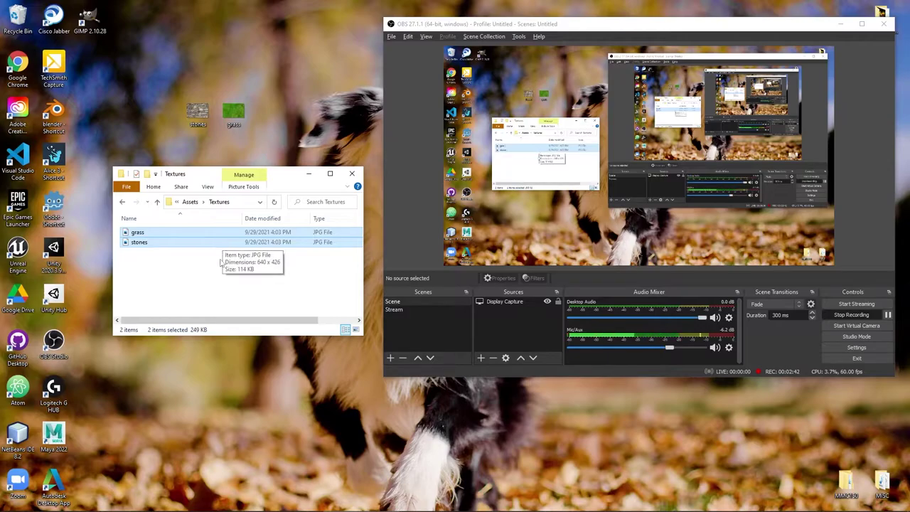
{"action": "left_click", "coordinate": [222, 262]}
Step: Return to Unity and look at the imported grass and stones images in the Textures folder
{"action": "mouse_move", "coordinate": [206, 509]}
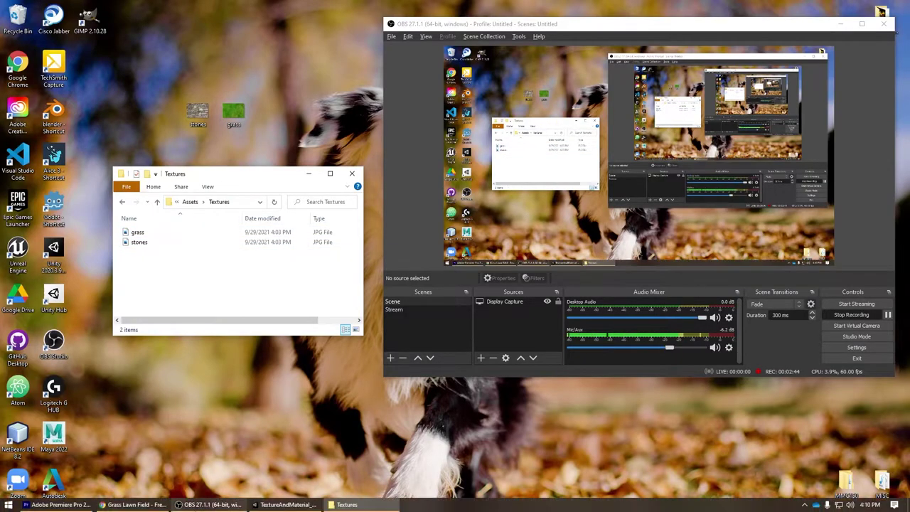
{"action": "left_click", "coordinate": [270, 506]}
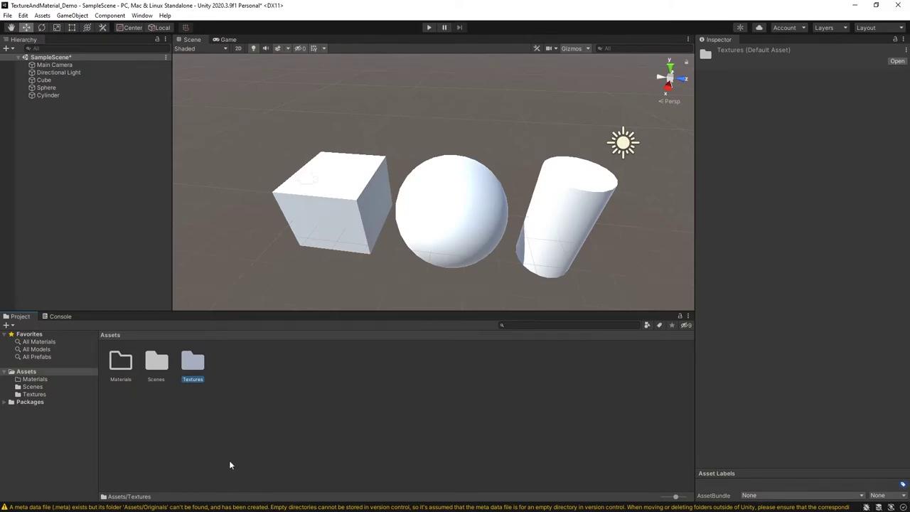
{"action": "double_click", "coordinate": [194, 363]}
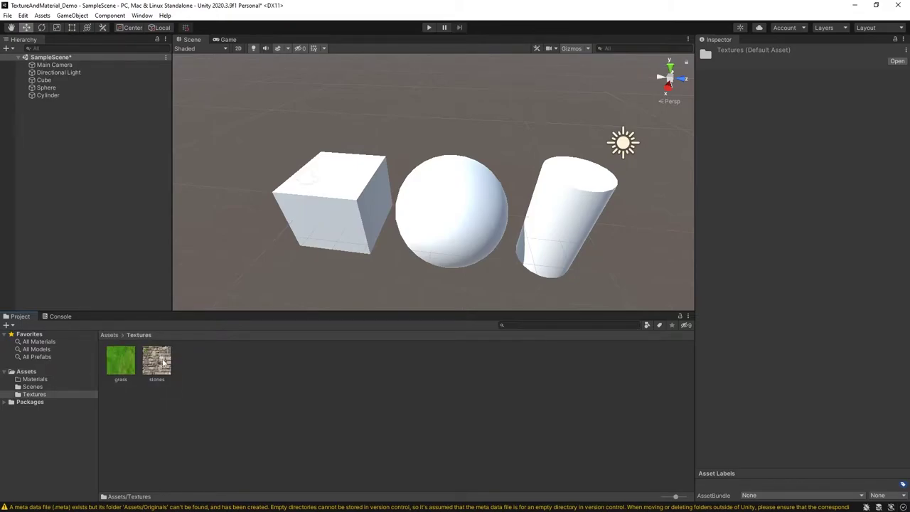
Step: Create a new material named m_Grass inside the Materials folder
{"action": "left_click", "coordinate": [109, 335]}
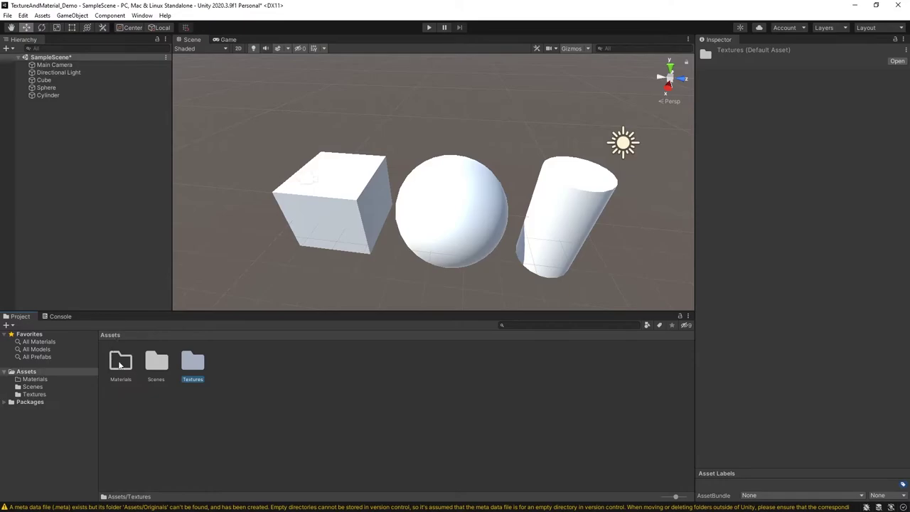
{"action": "double_click", "coordinate": [120, 363]}
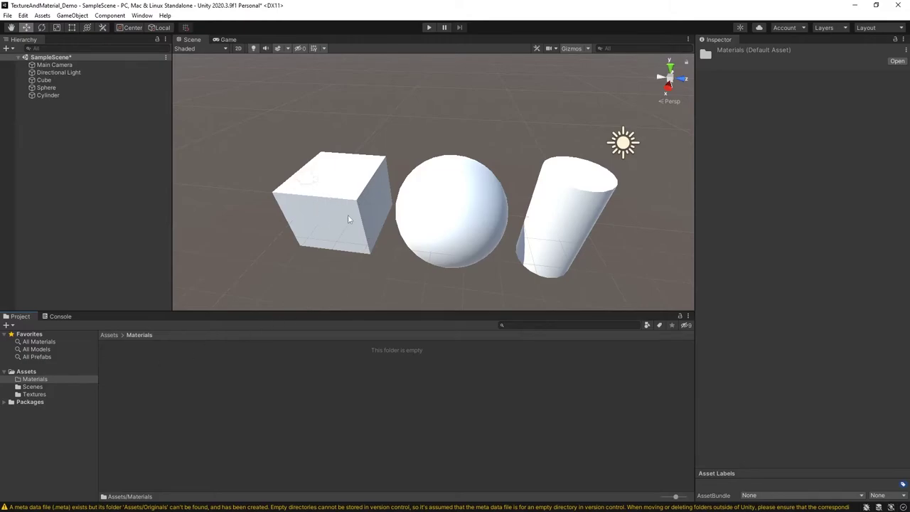
{"action": "right_click", "coordinate": [157, 356]}
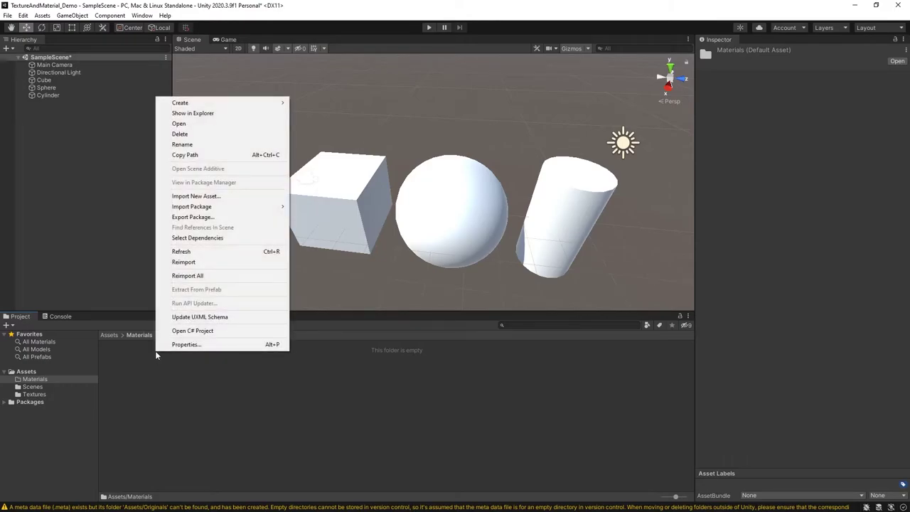
{"action": "mouse_move", "coordinate": [211, 106]}
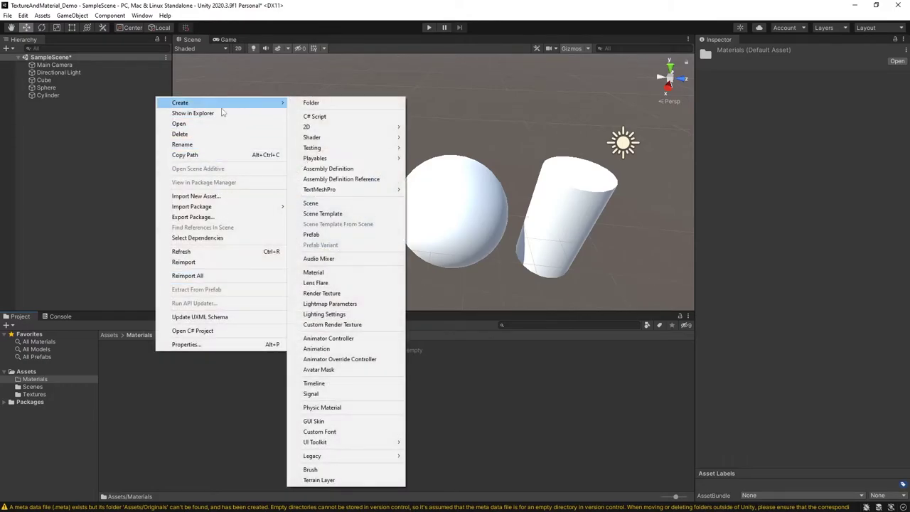
{"action": "left_click", "coordinate": [338, 274]}
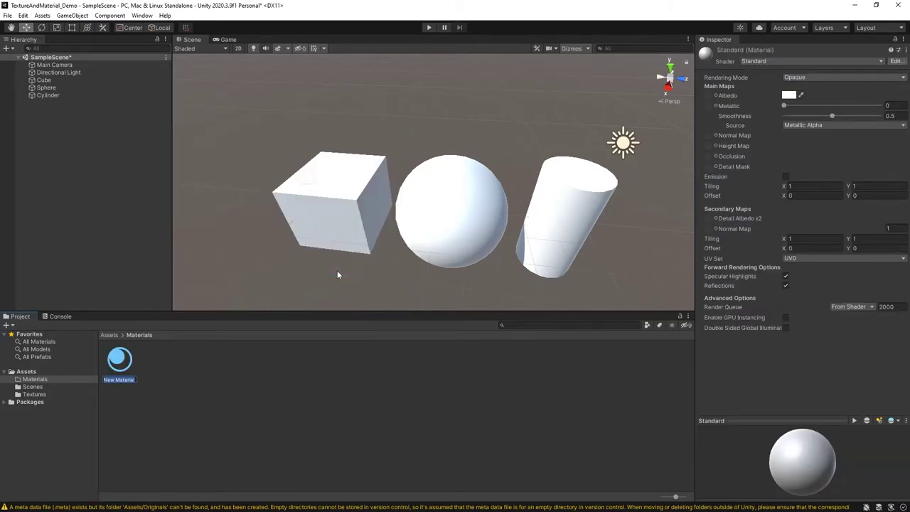
{"action": "type", "text": "m_Grass"}
{"action": "key", "text": "Return"}
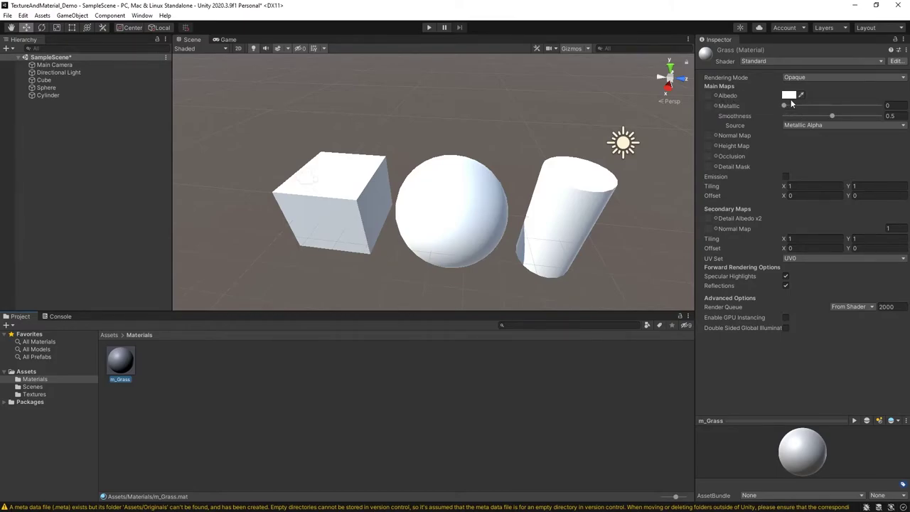
Step: Assign the grass texture to the Albedo map of the m_Grass material
{"action": "left_click", "coordinate": [715, 94]}
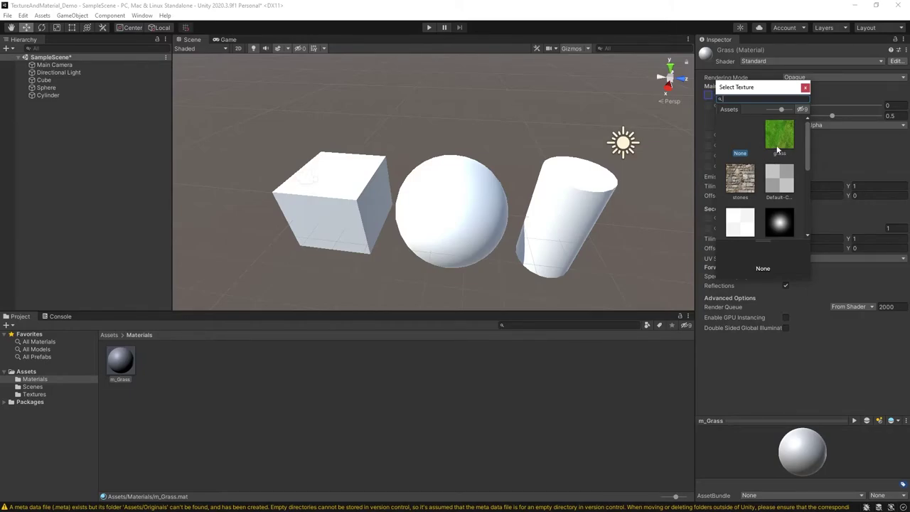
{"action": "left_click", "coordinate": [776, 145]}
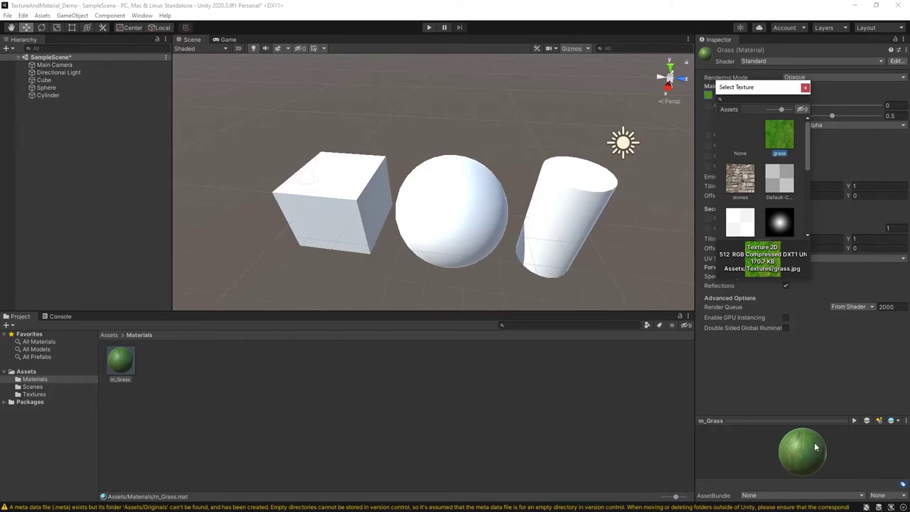
{"action": "left_click", "coordinate": [805, 88]}
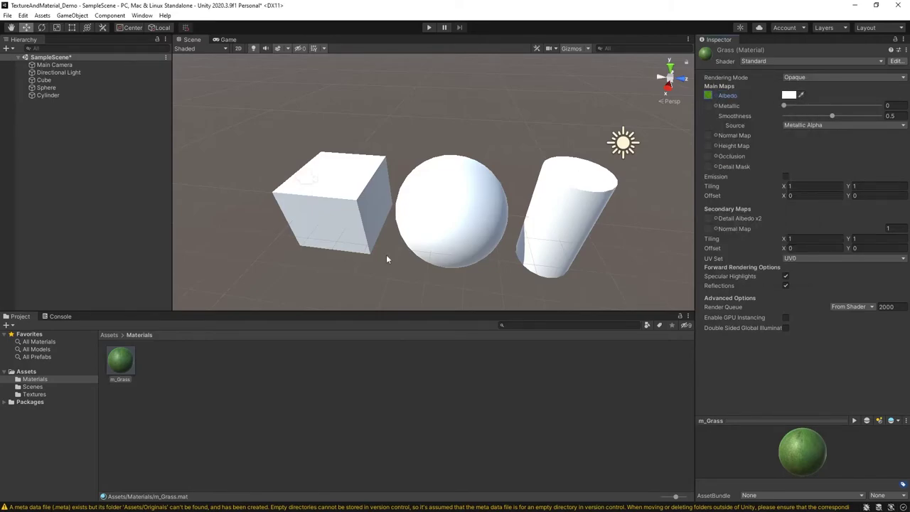
Step: Apply the m_Grass material to the cube in the scene and inspect its surface up close
{"action": "left_click_drag", "start_coordinate": [114, 361], "coordinate": [319, 221]}
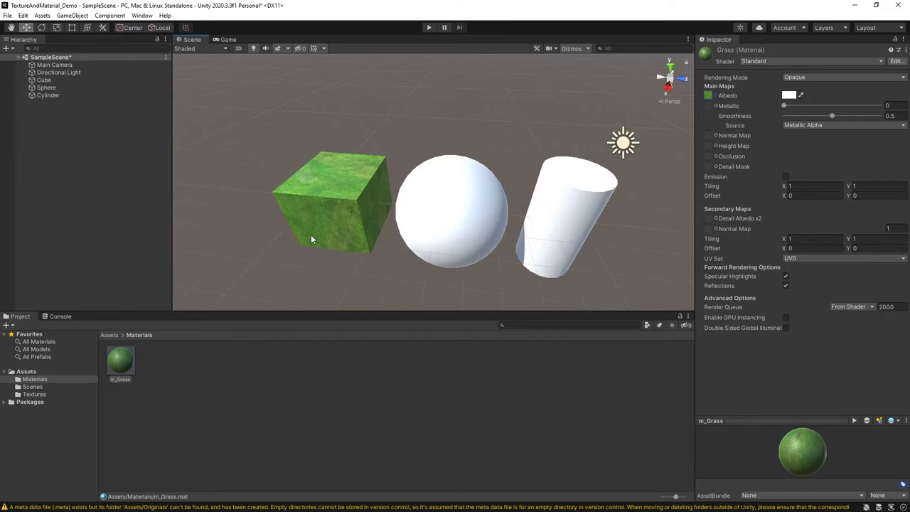
{"action": "right_click_drag", "start_coordinate": [311, 235], "coordinate": [346, 240]}
{"action": "key", "text": "w"}
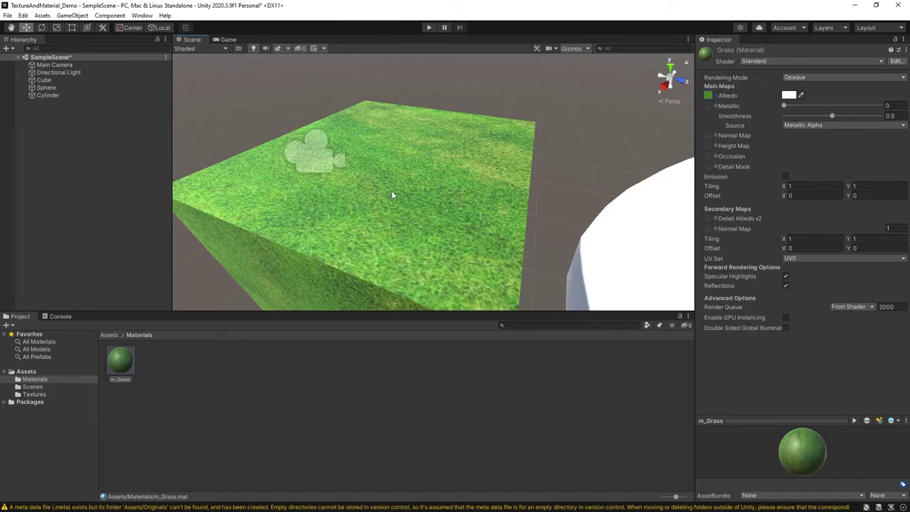
{"action": "right_click_drag", "start_coordinate": [391, 194], "coordinate": [417, 197]}
{"action": "key", "text": "s"}
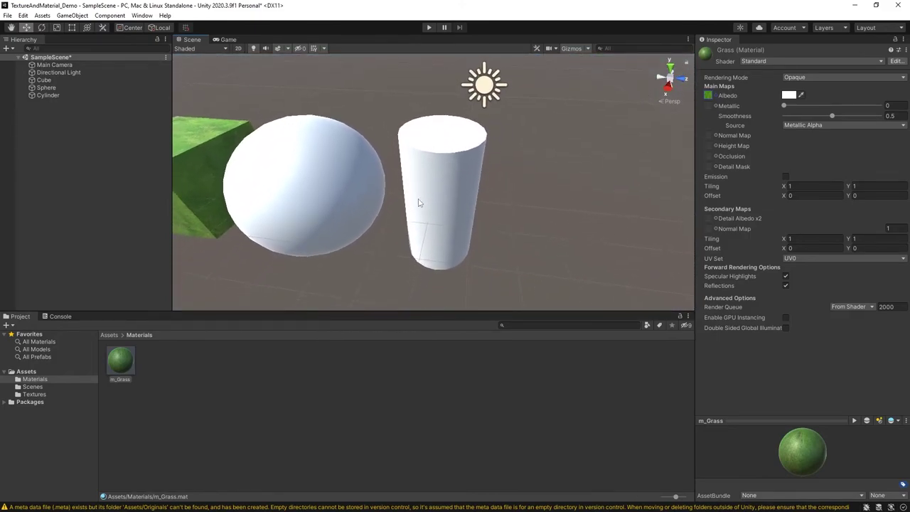
Step: Create another material named m_Stones in the Materials folder
{"action": "right_click", "coordinate": [220, 367]}
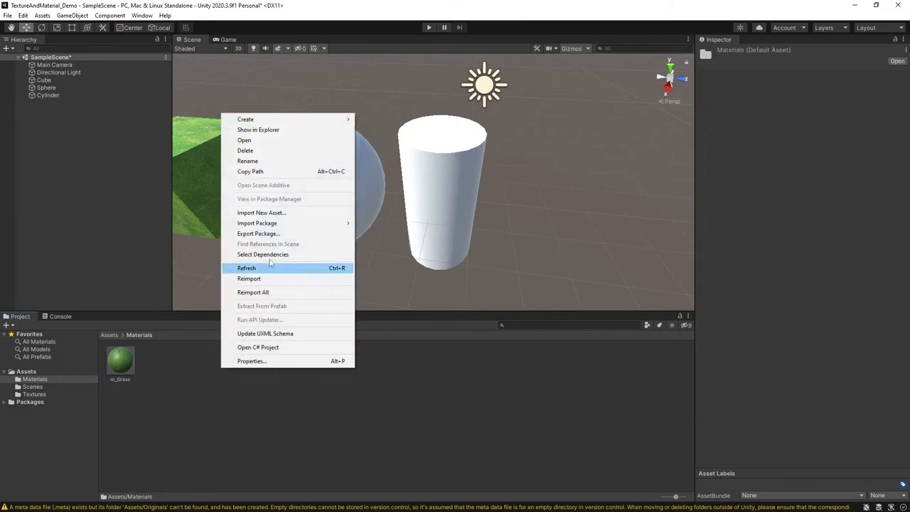
{"action": "mouse_move", "coordinate": [306, 119]}
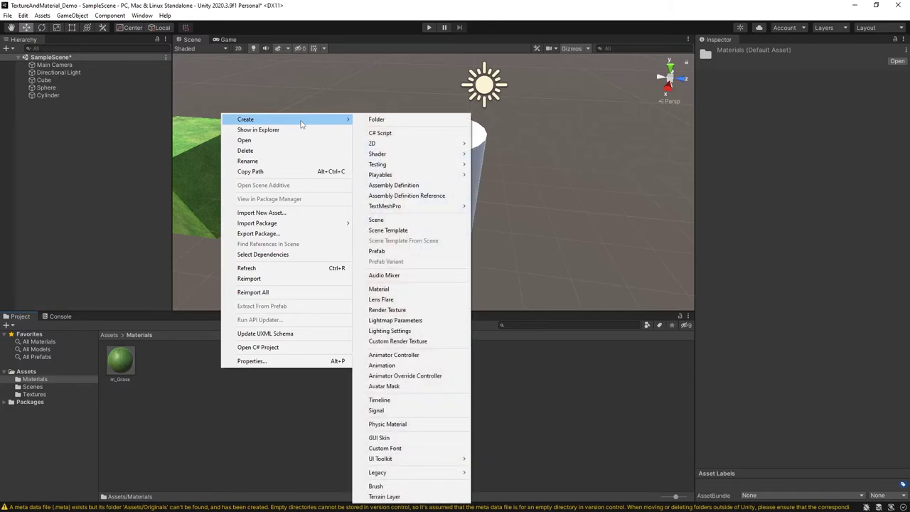
{"action": "left_click", "coordinate": [379, 289]}
{"action": "type", "text": "m"}
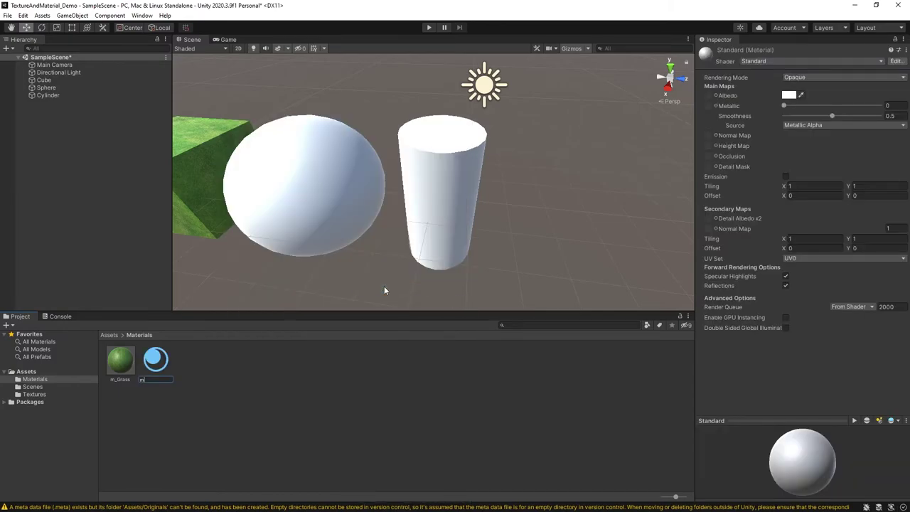
{"action": "type", "text": "_Stones"}
{"action": "key", "text": "Return"}
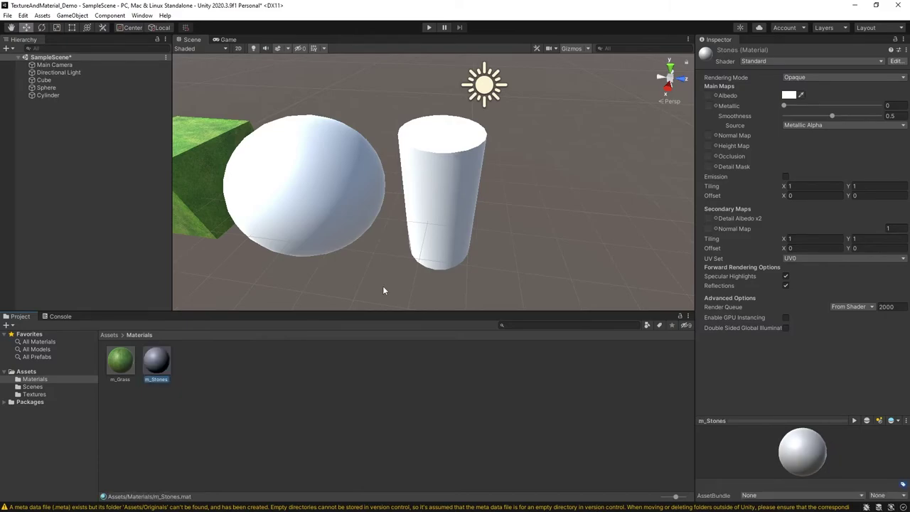
Step: Assign the stones texture to the Albedo map of m_Stones and apply the material to the cylinder
{"action": "left_click", "coordinate": [715, 94]}
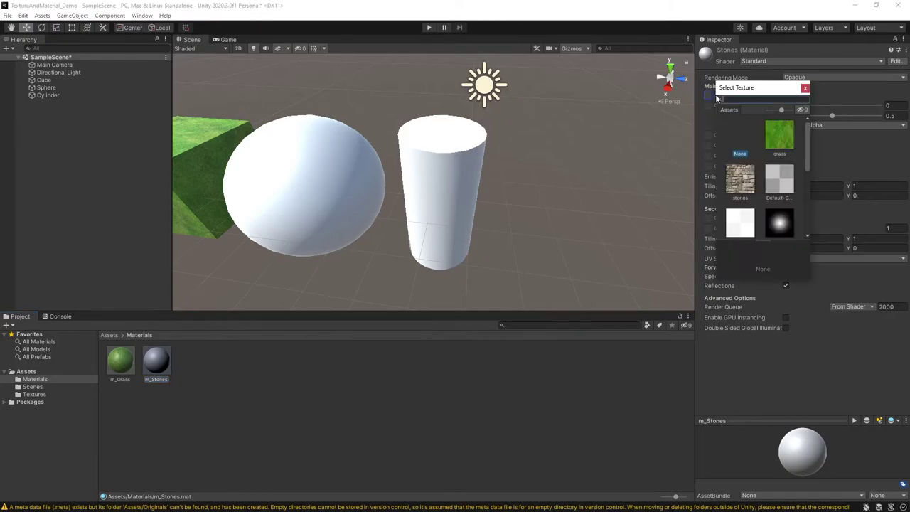
{"action": "left_click", "coordinate": [730, 173]}
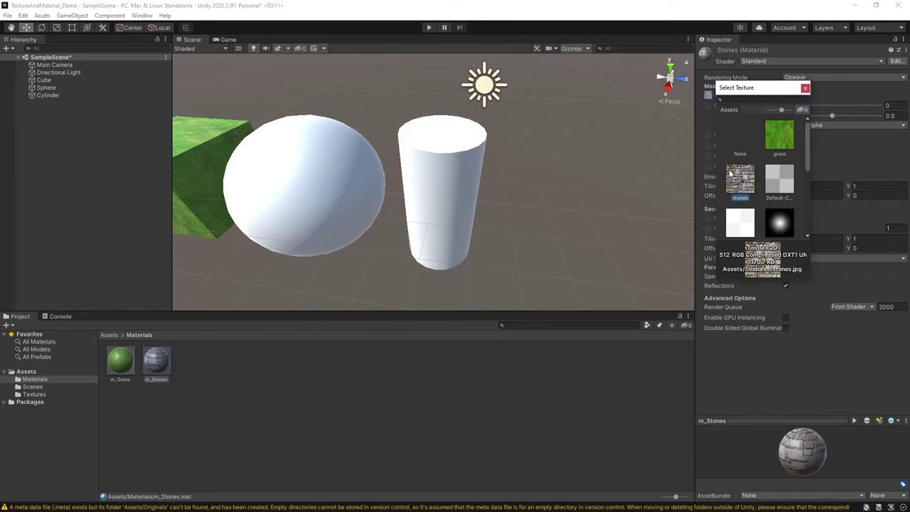
{"action": "left_click", "coordinate": [805, 89]}
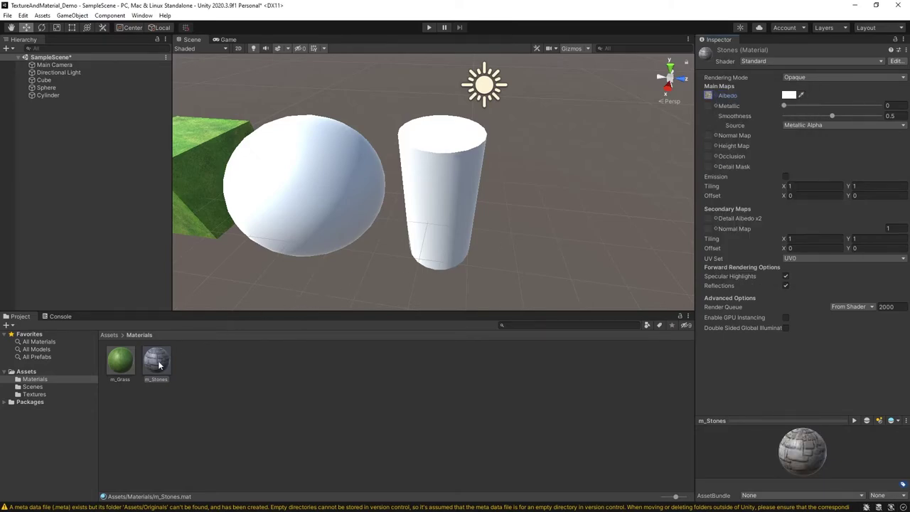
{"action": "left_click_drag", "start_coordinate": [161, 366], "coordinate": [431, 212]}
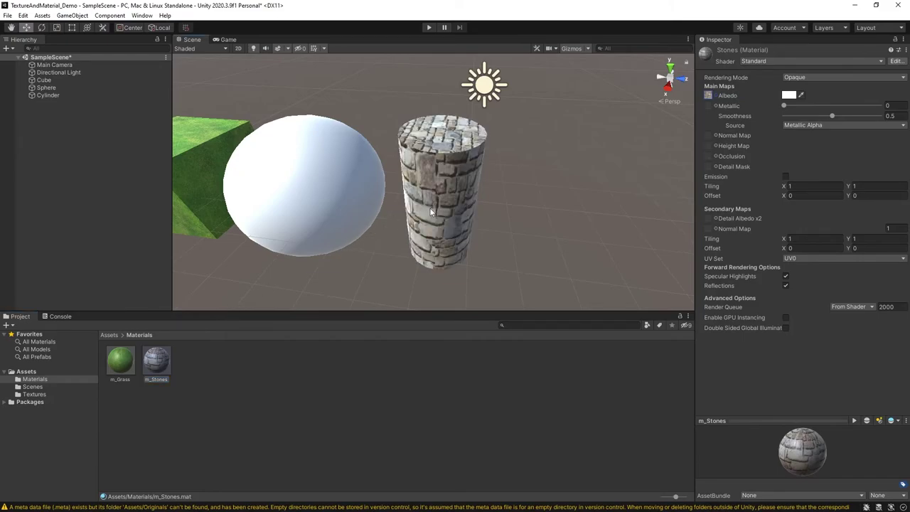
{"action": "right_click_drag", "start_coordinate": [431, 212], "coordinate": [472, 172]}
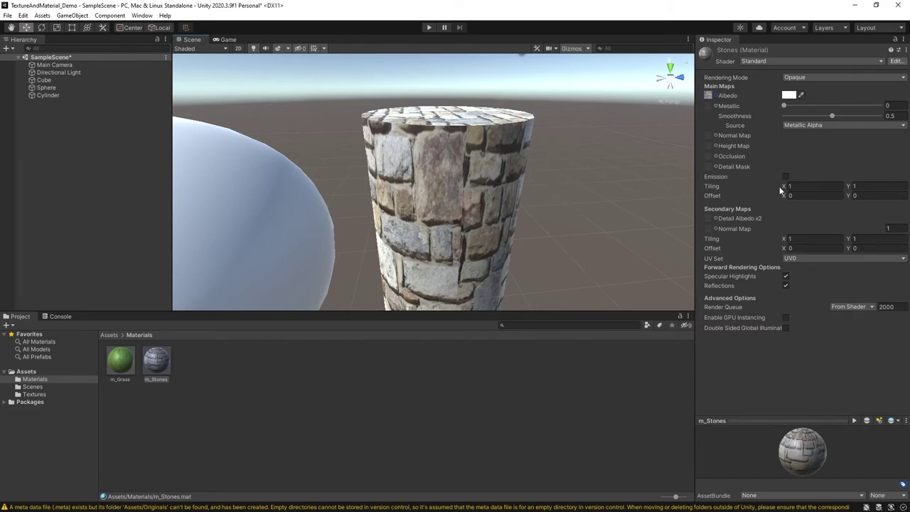
Step: Set the main maps tiling of the m_Stones material to 5 in both X and Y
{"action": "left_click", "coordinate": [798, 186]}
{"action": "type", "text": "5"}
{"action": "key", "text": "Tab"}
{"action": "type", "text": "5"}
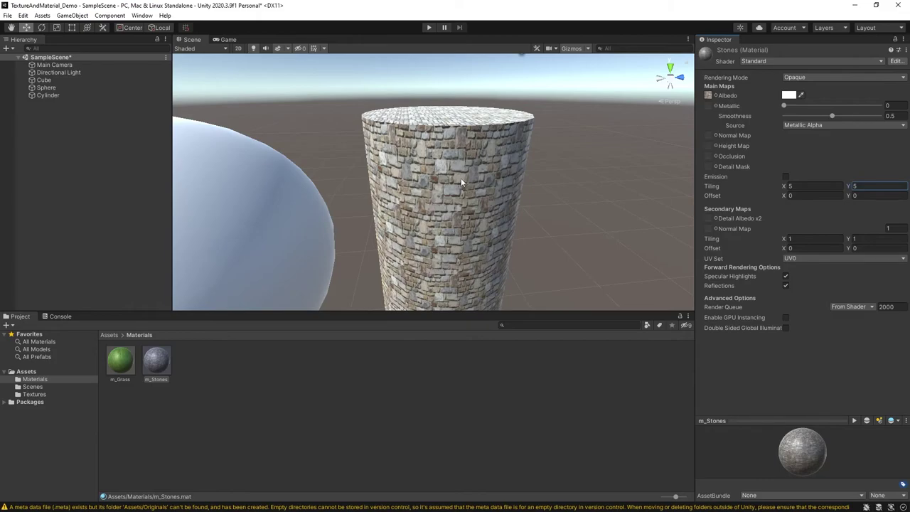
{"action": "right_click_drag", "start_coordinate": [460, 178], "coordinate": [409, 199]}
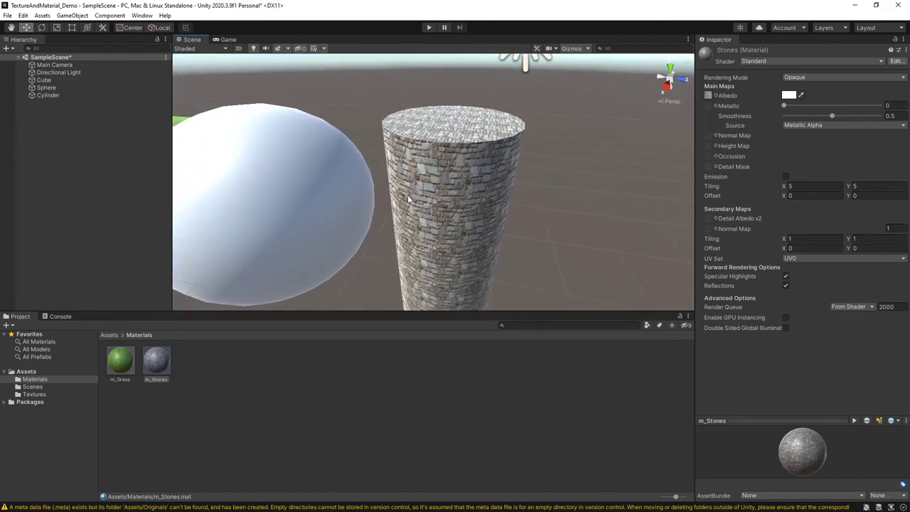
{"action": "scroll", "coordinate": [409, 200], "scroll_direction": "down", "scroll_amount": 5}
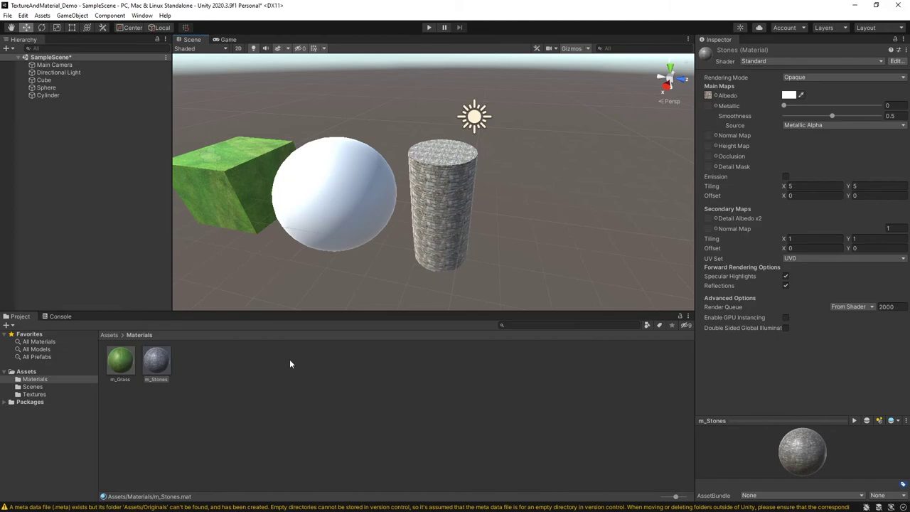
Step: Create a third material named m_Purple in the Materials folder
{"action": "right_click", "coordinate": [200, 364]}
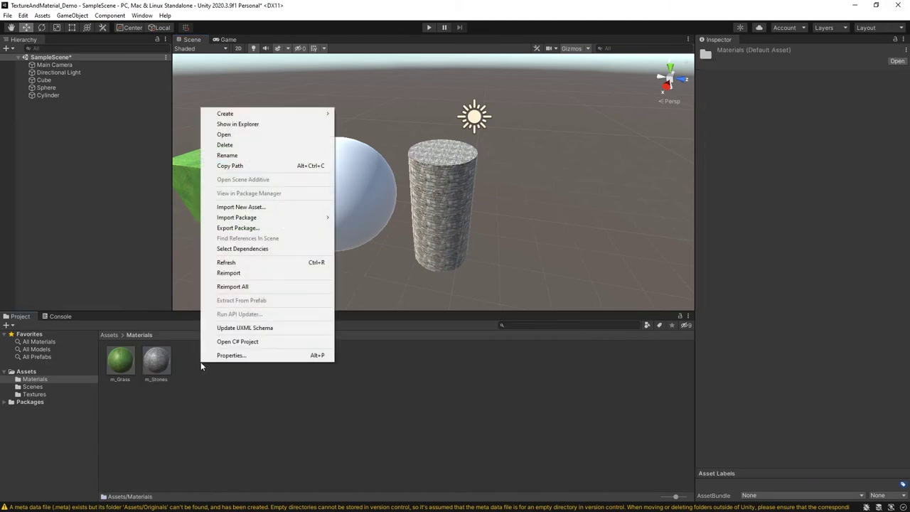
{"action": "mouse_move", "coordinate": [242, 115]}
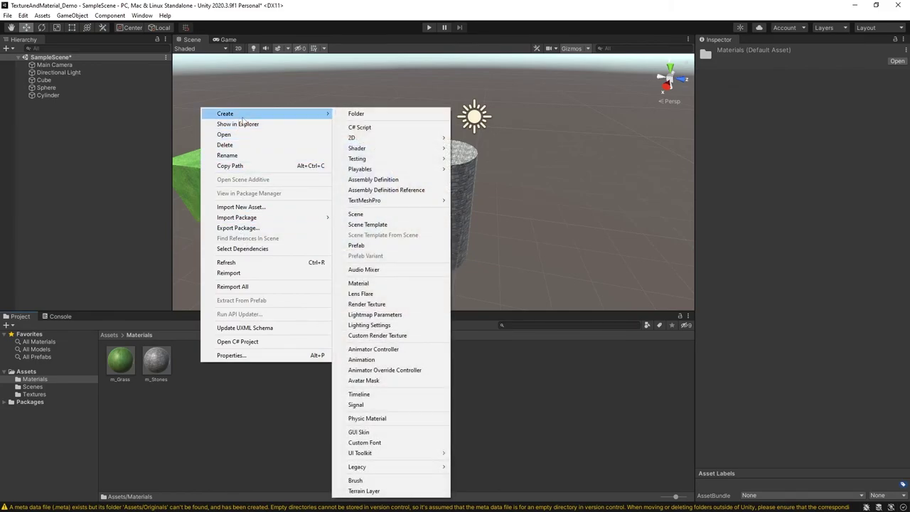
{"action": "left_click", "coordinate": [358, 283]}
{"action": "type", "text": "m"}
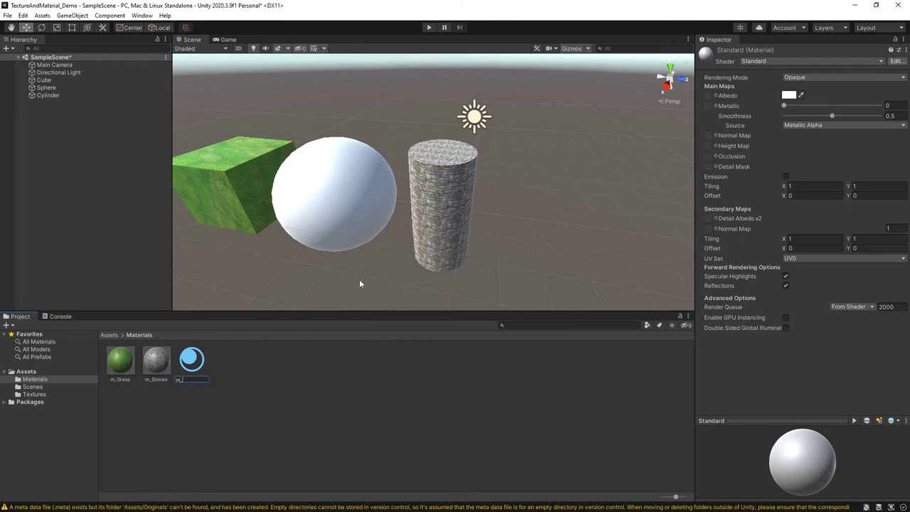
{"action": "type", "text": "_Purple"}
{"action": "key", "text": "Return"}
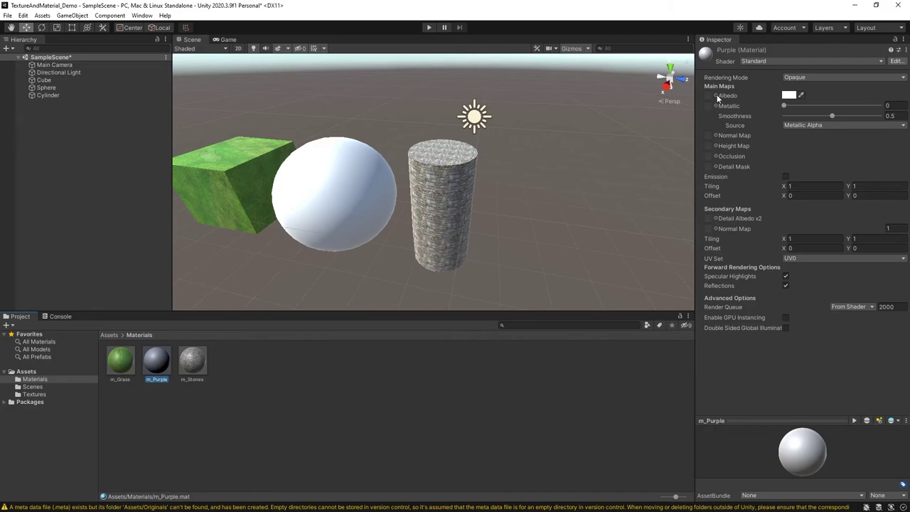
Step: Set the Albedo color of m_Purple to a purple of about A504DB and apply the material to the sphere
{"action": "left_click", "coordinate": [788, 95]}
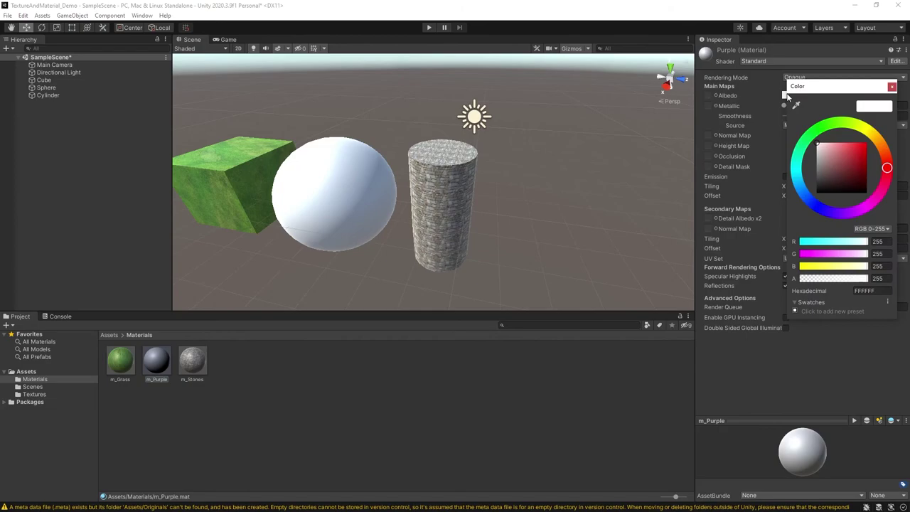
{"action": "left_click", "coordinate": [855, 212]}
{"action": "left_click_drag", "start_coordinate": [855, 212], "coordinate": [853, 213]}
{"action": "left_click_drag", "start_coordinate": [865, 174], "coordinate": [867, 152]}
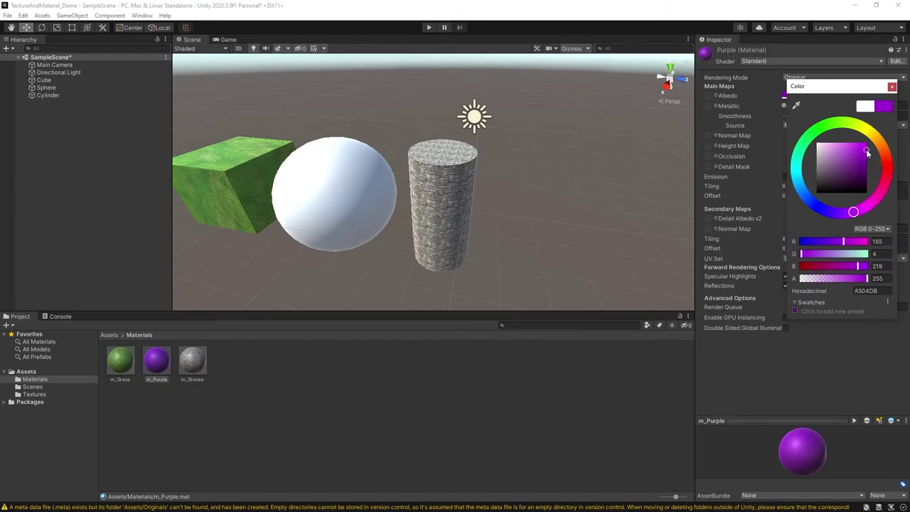
{"action": "key", "text": "Return"}
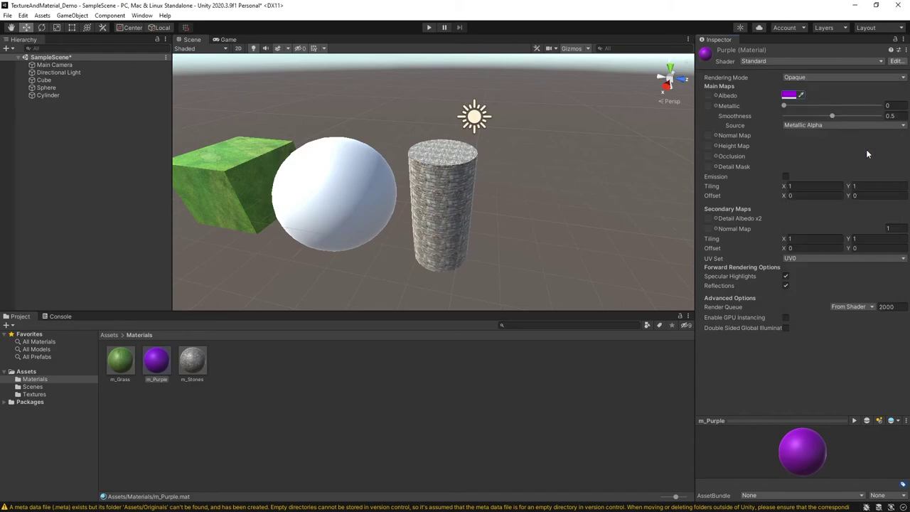
{"action": "left_click_drag", "start_coordinate": [157, 358], "coordinate": [316, 223]}
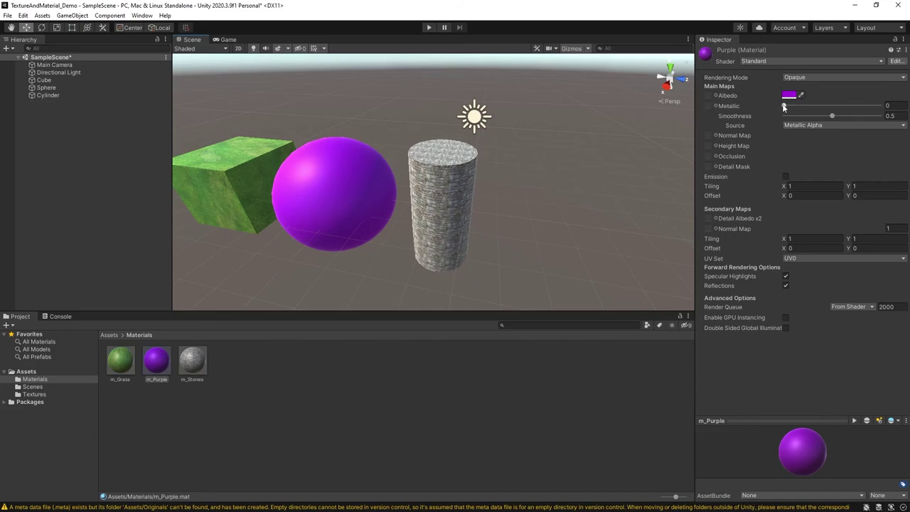
Step: Make the m_Purple material shinier by setting Metallic to about 0.625 and Smoothness to about 0.866
{"action": "left_click_drag", "start_coordinate": [783, 107], "coordinate": [829, 103]}
{"action": "left_click_drag", "start_coordinate": [642, 145], "coordinate": [600, 146], "text": "alt"}
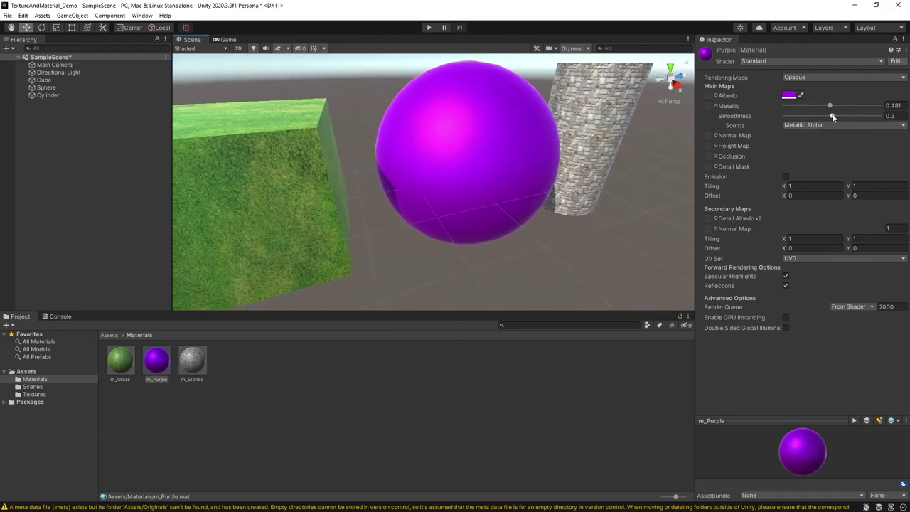
{"action": "mouse_move", "coordinate": [832, 115]}
{"action": "left_mouse_down"}
{"action": "mouse_move", "coordinate": [774, 118]}
{"action": "mouse_move", "coordinate": [870, 118]}
{"action": "mouse_move", "coordinate": [832, 106]}
{"action": "mouse_move", "coordinate": [856, 106]}
{"action": "mouse_move", "coordinate": [845, 110]}
{"action": "left_mouse_up"}
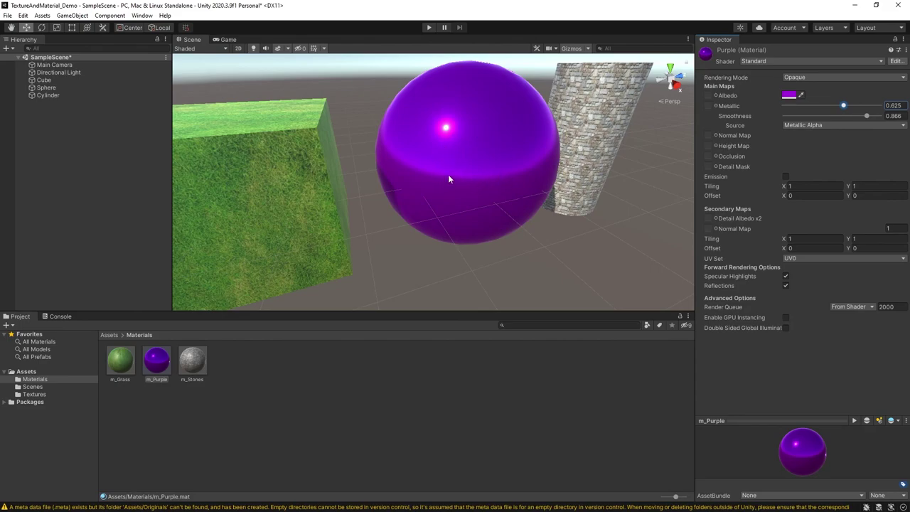
{"action": "scroll", "coordinate": [449, 178], "scroll_direction": "down", "scroll_amount": 3}
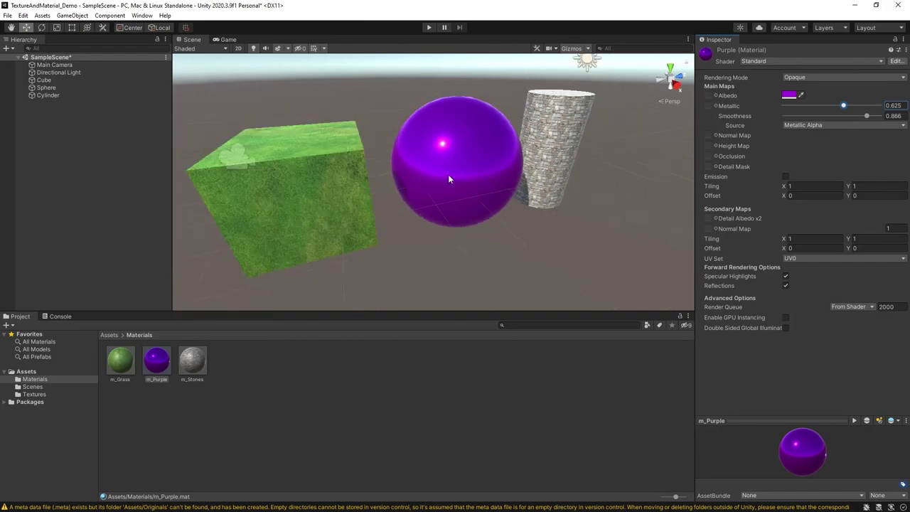